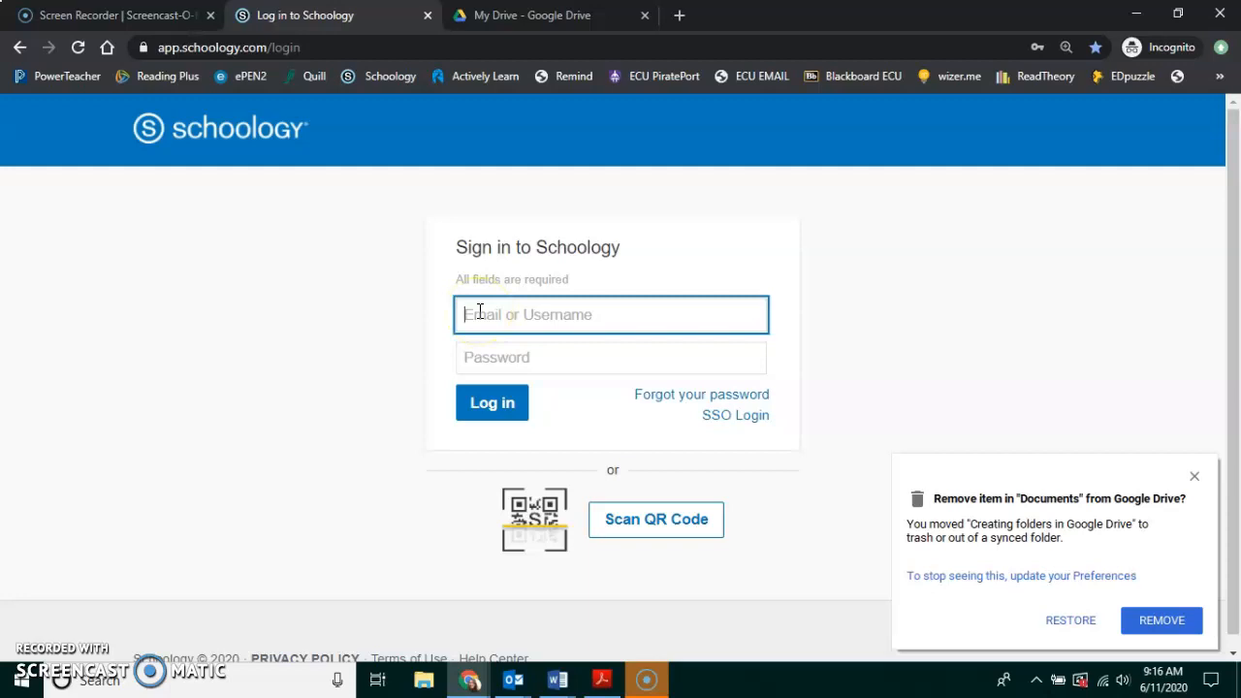
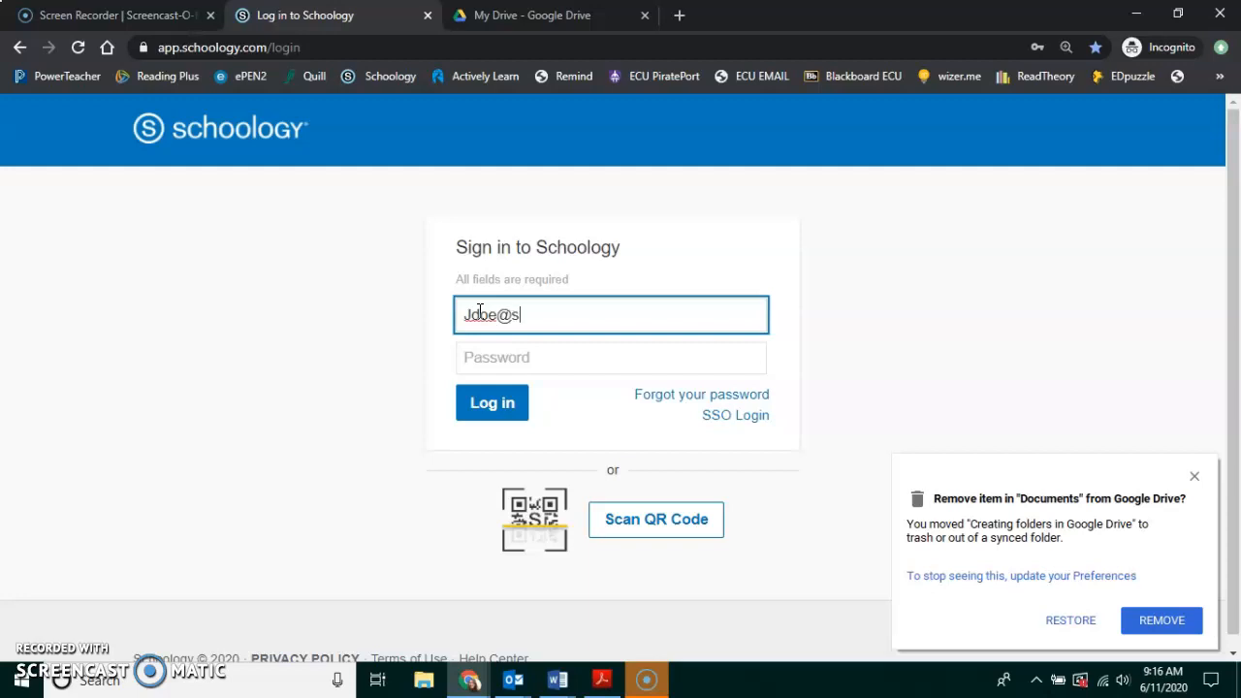
# Log in to Schoology with the student account's e-mail and password.
pyautogui.press('Tab')
pyautogui.write('•••••••••')
pyautogui.press('Return')
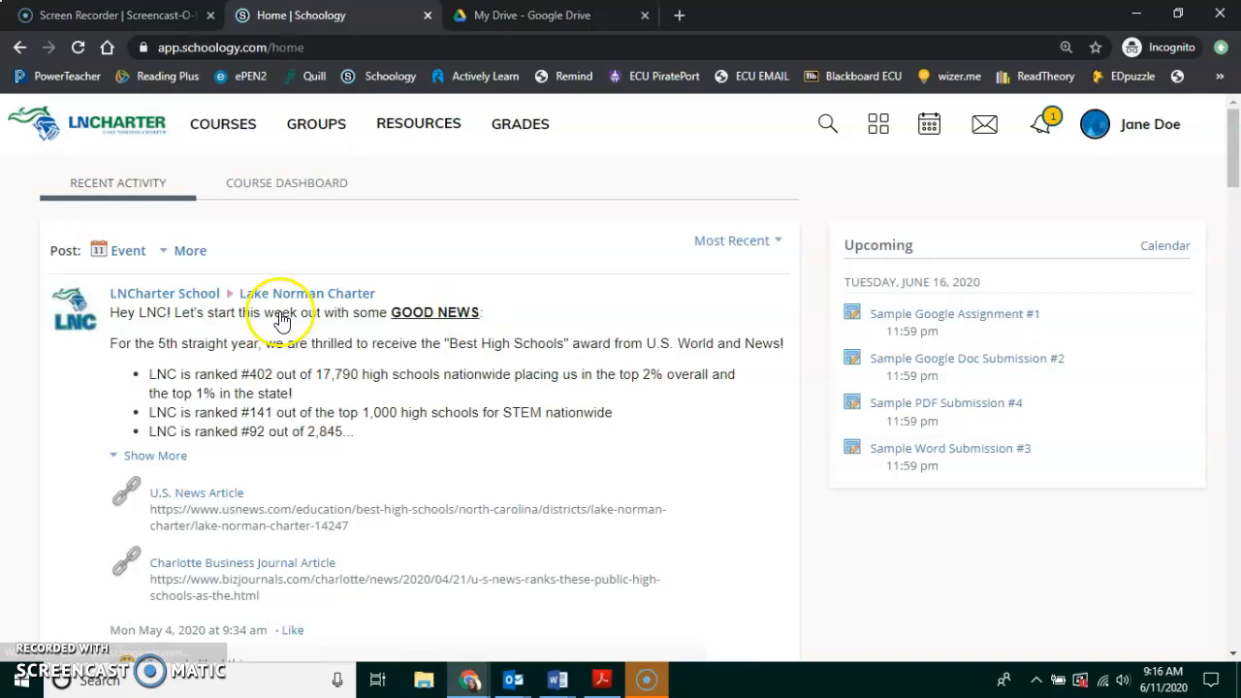
# Go to the Kick-Off: Section 1 course materials and open HS Service Requirement Log.pdf.
pyautogui.scroll(-1, 221, 446)
pyautogui.scroll(1, 220, 439)
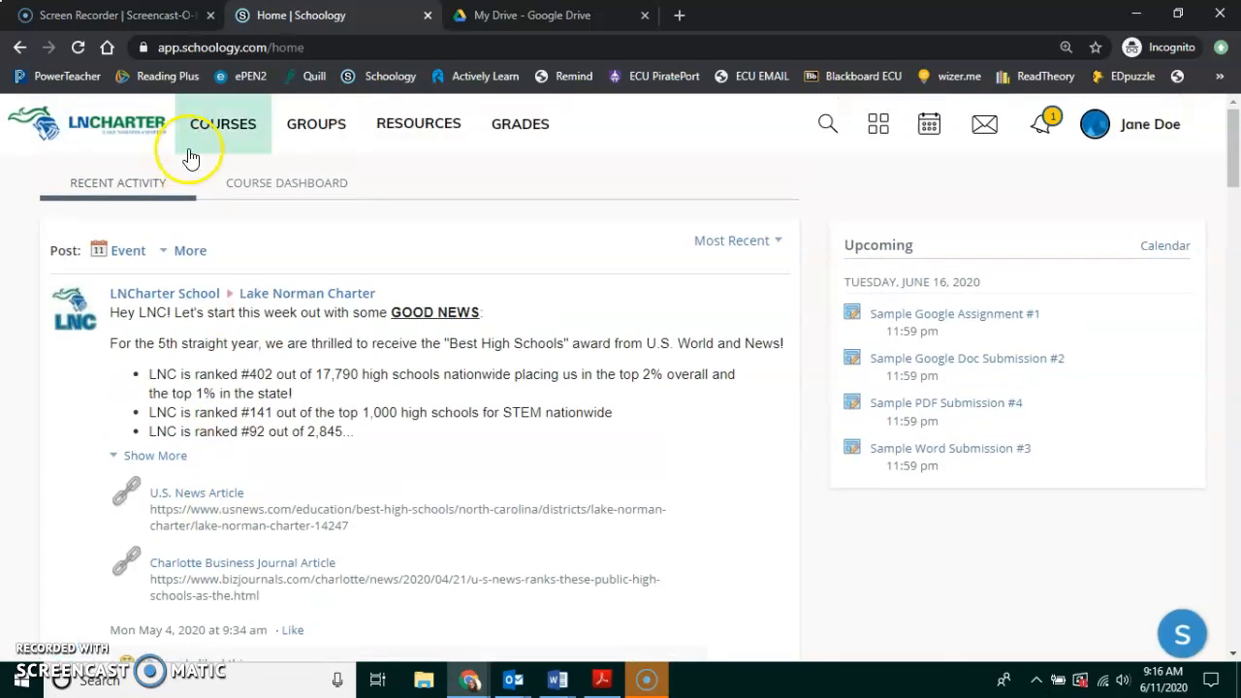
pyautogui.click(215, 128)
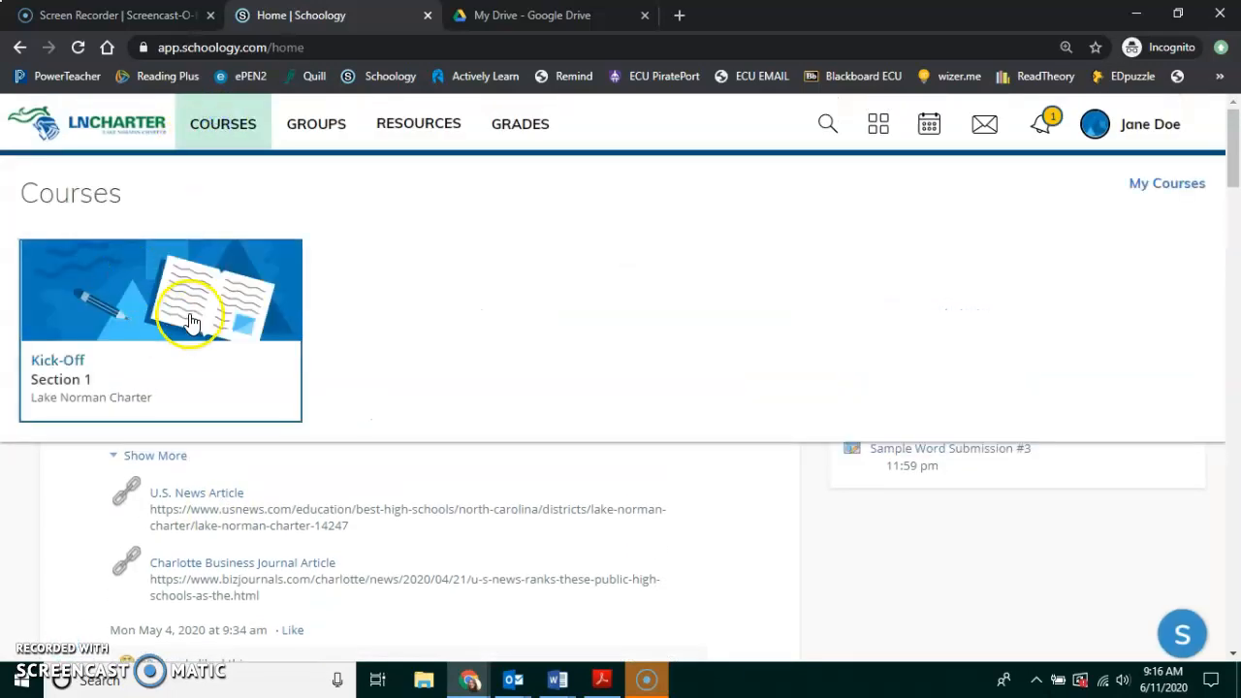
pyautogui.click(190, 323)
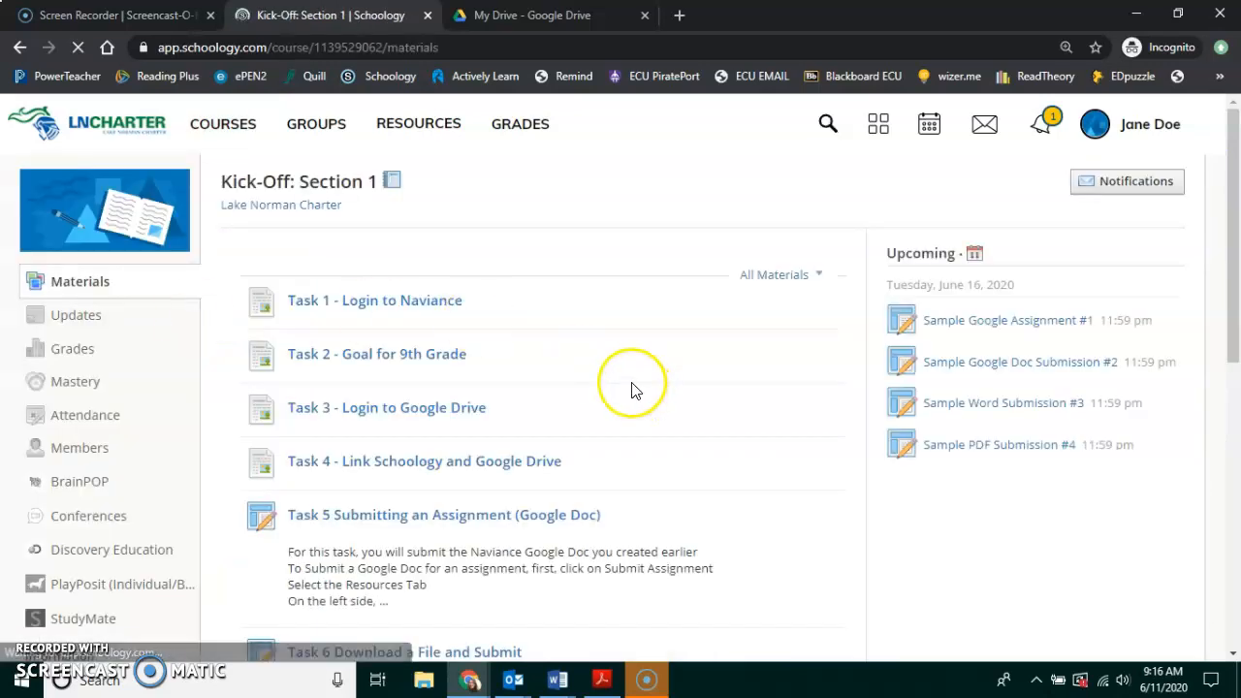
pyautogui.scroll(-1, 630, 388)
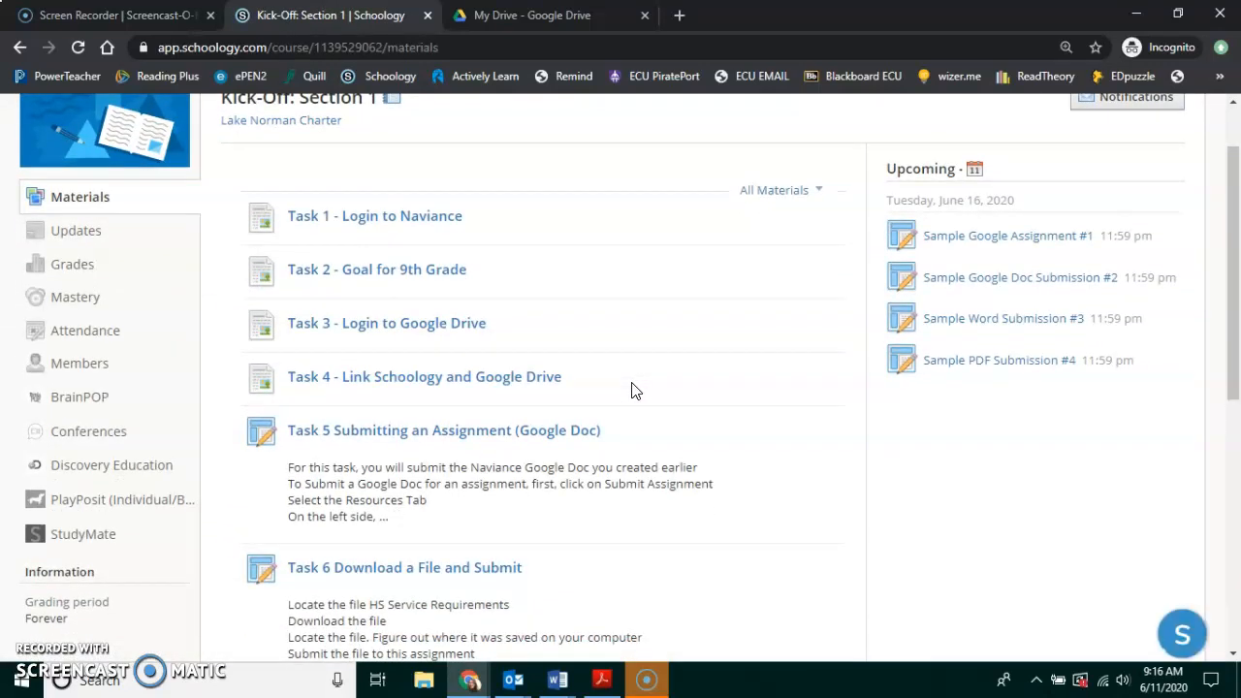
pyautogui.scroll(-4, 631, 389)
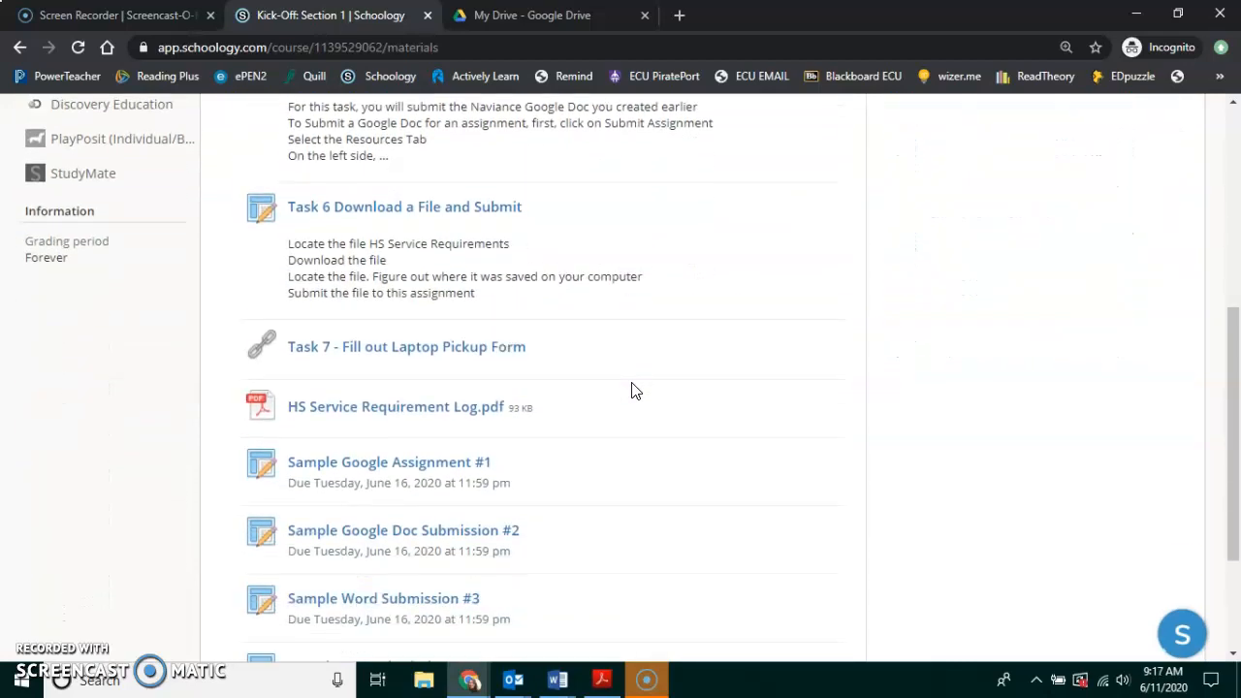
pyautogui.scroll(-2, 631, 390)
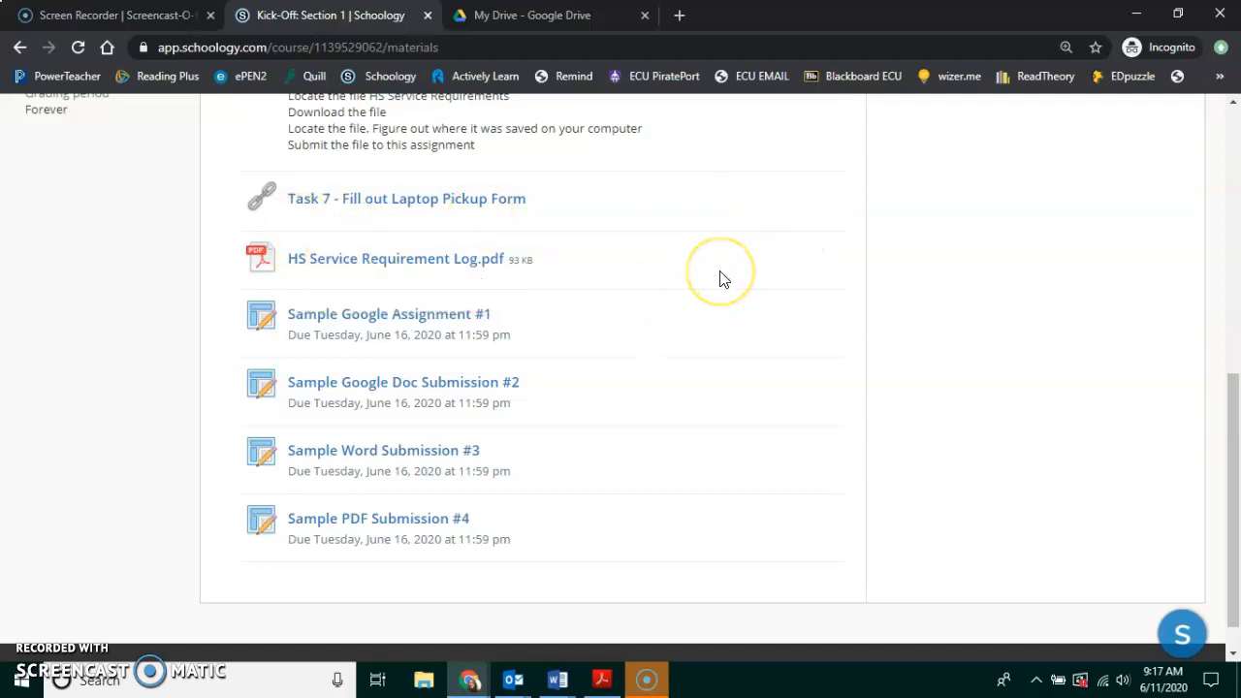
pyautogui.click(422, 268)
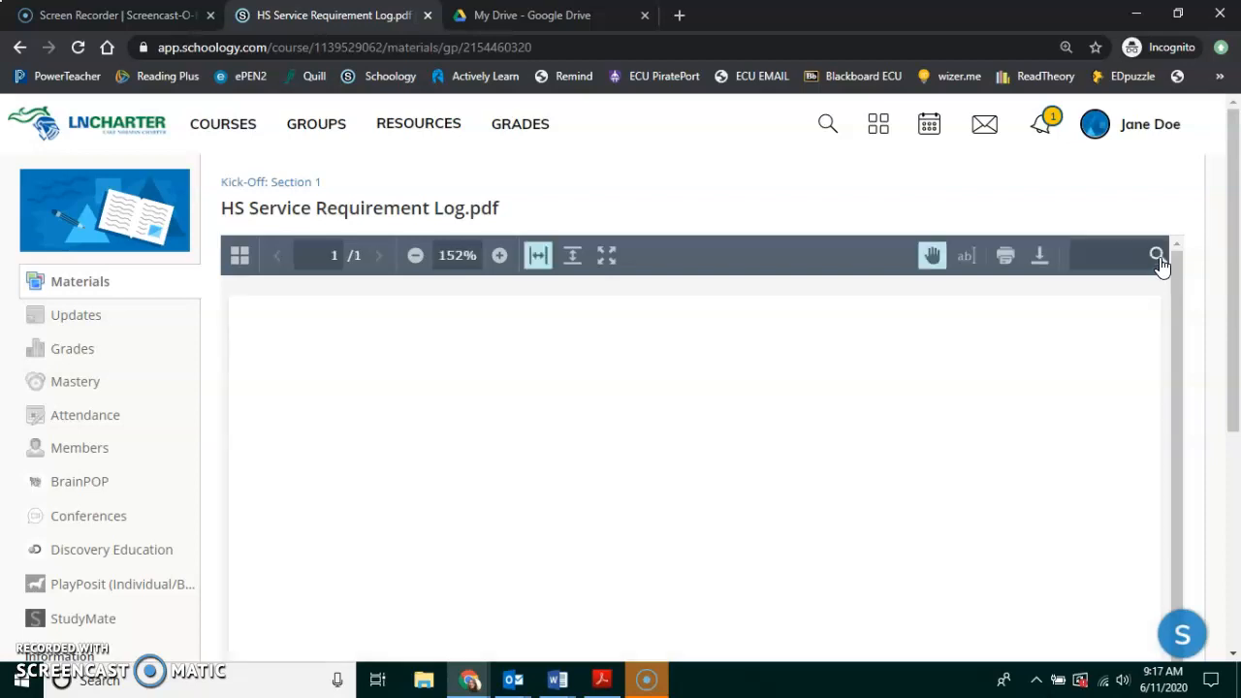
# Download HS Service Requirement Log.pdf from the preview so it opens in Acrobat Reader DC.
pyautogui.click(1037, 261)
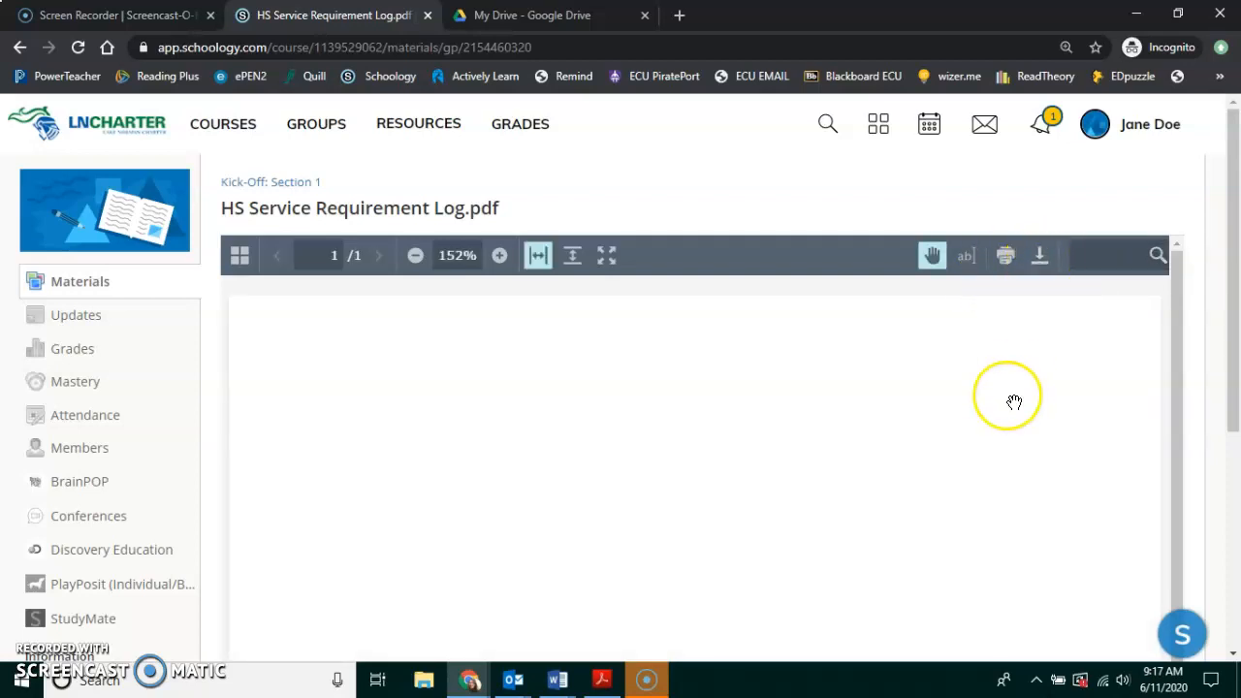
pyautogui.click(1037, 258)
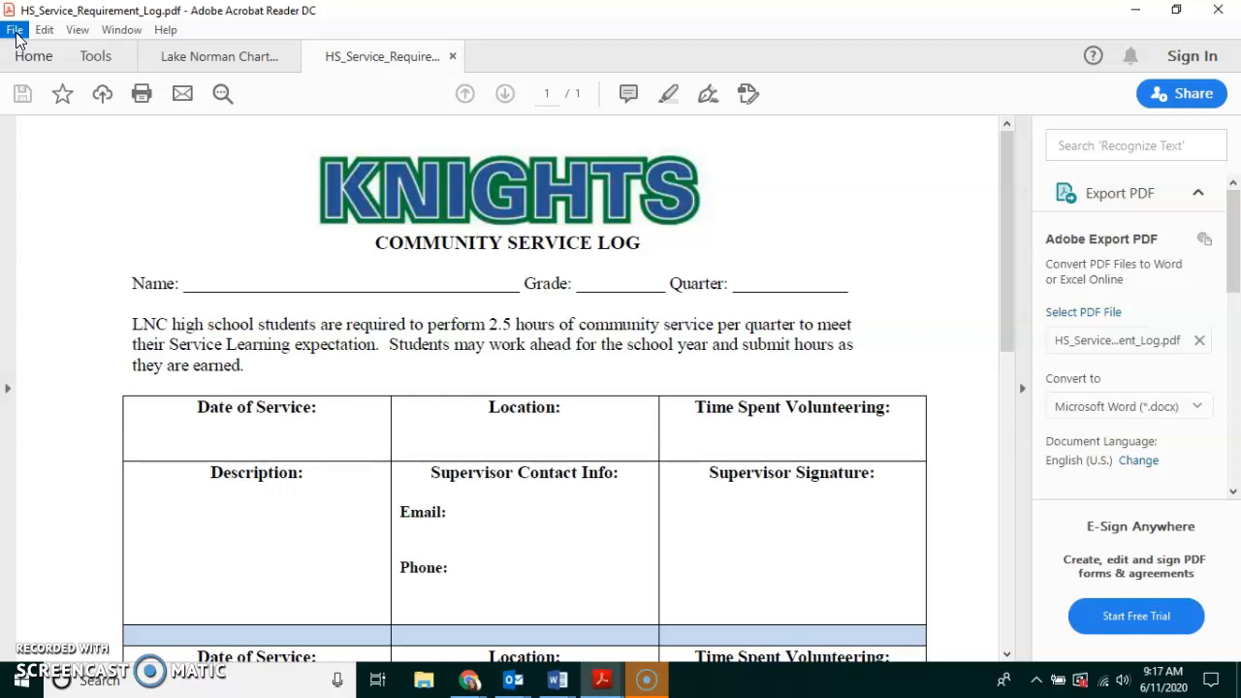
# Save a copy as HS_Service_Requirement_Log.pdf in the Google Drive Leadership folder.
pyautogui.click(15, 32)
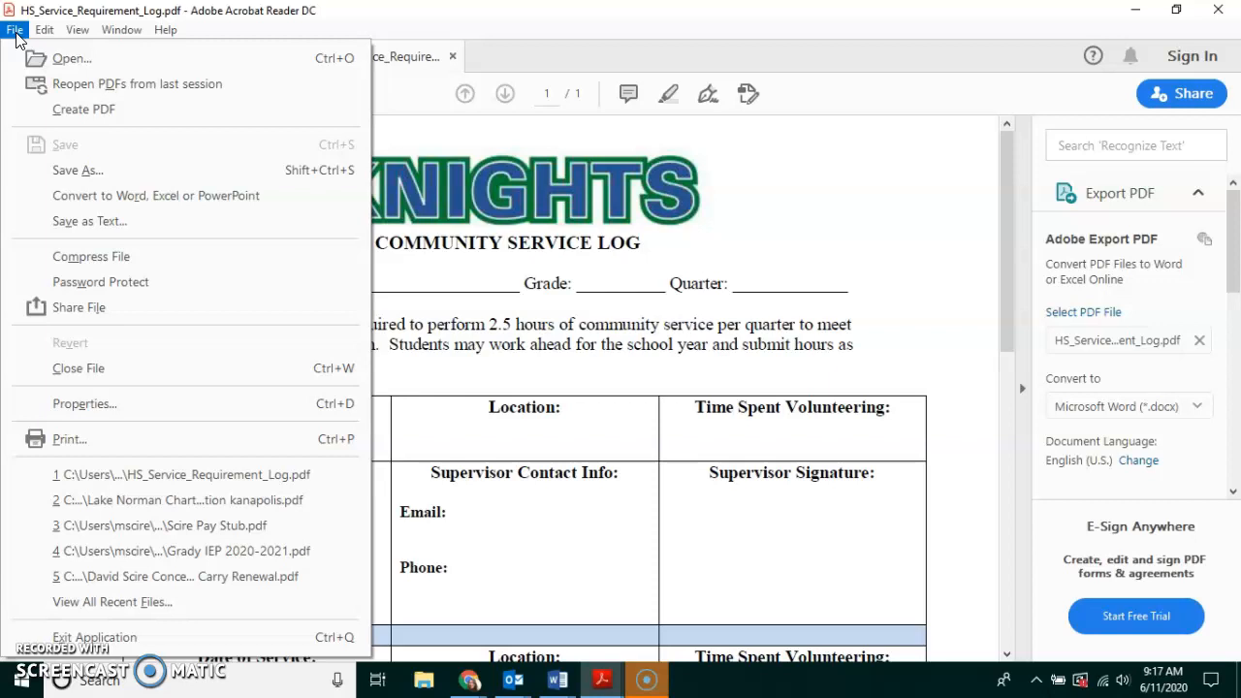
pyautogui.click(68, 172)
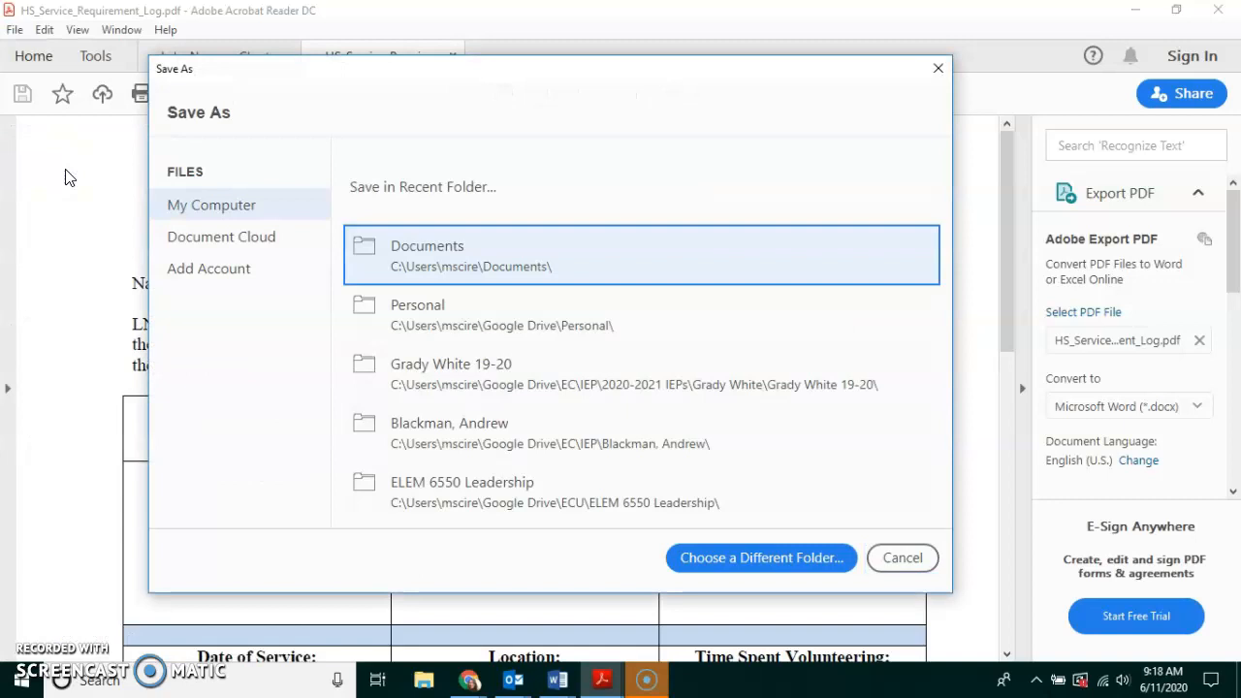
pyautogui.click(454, 265)
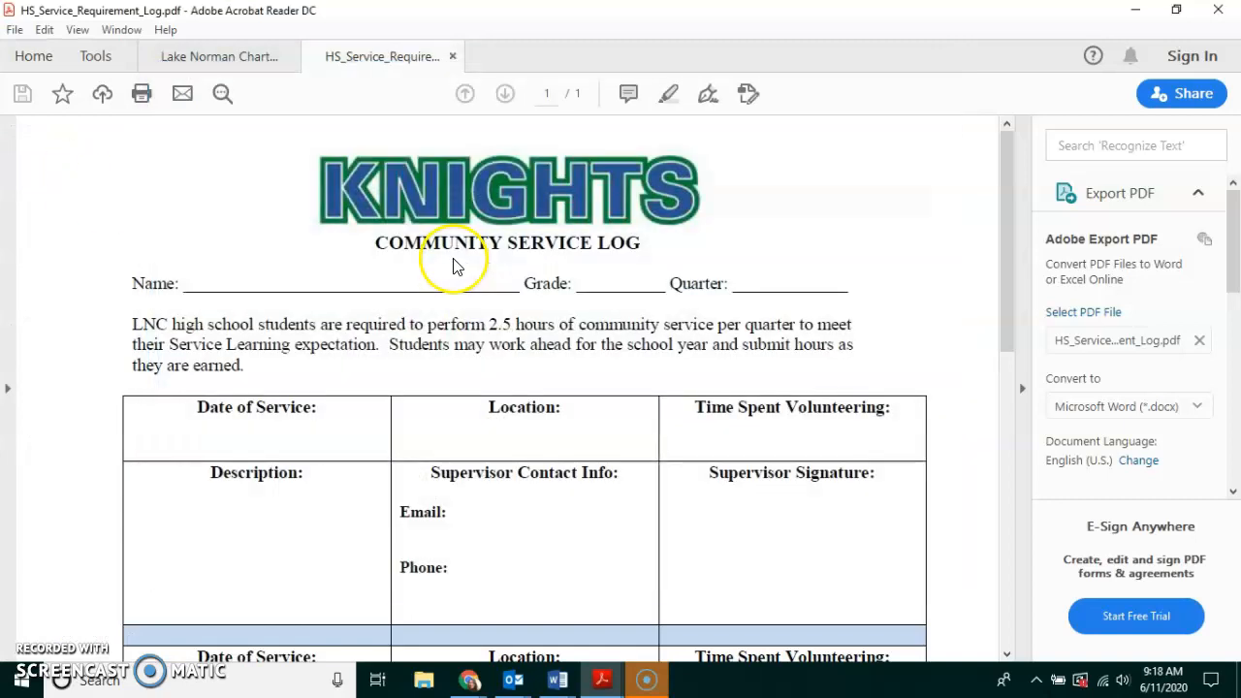
pyautogui.moveTo(137, 253); pyautogui.dragTo(135, 159)
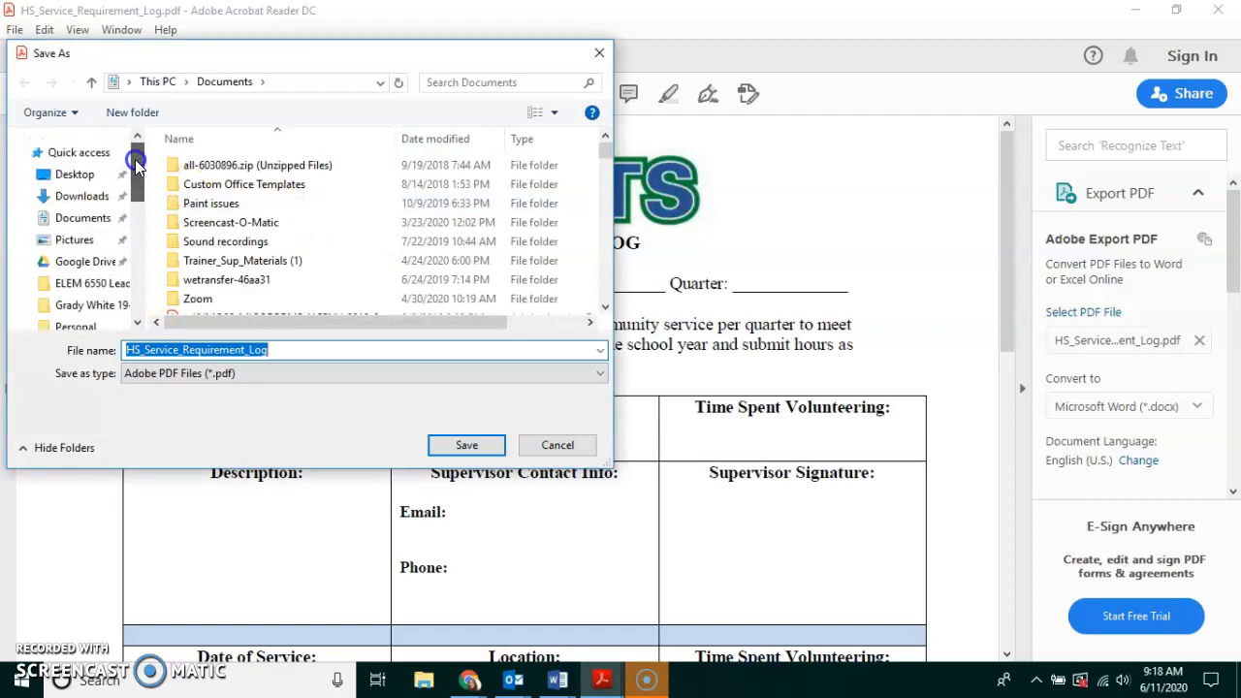
pyautogui.click(87, 266)
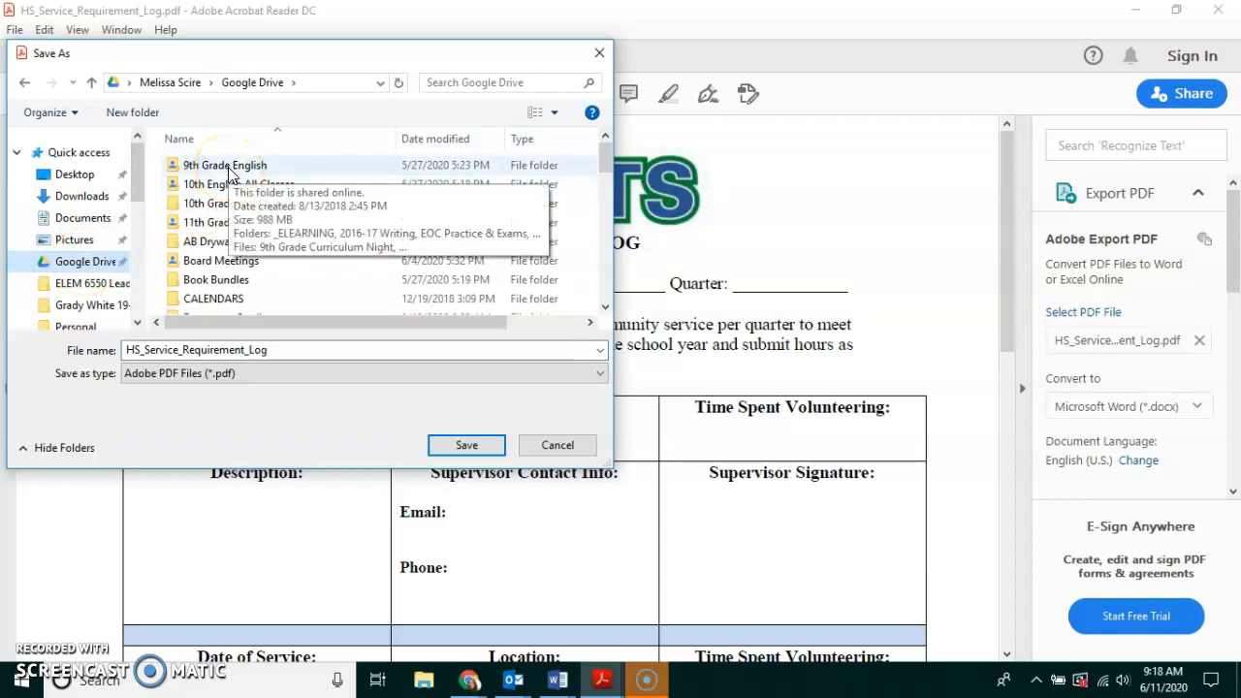
pyautogui.scroll(-1, 247, 268)
pyautogui.scroll(-5, 247, 267)
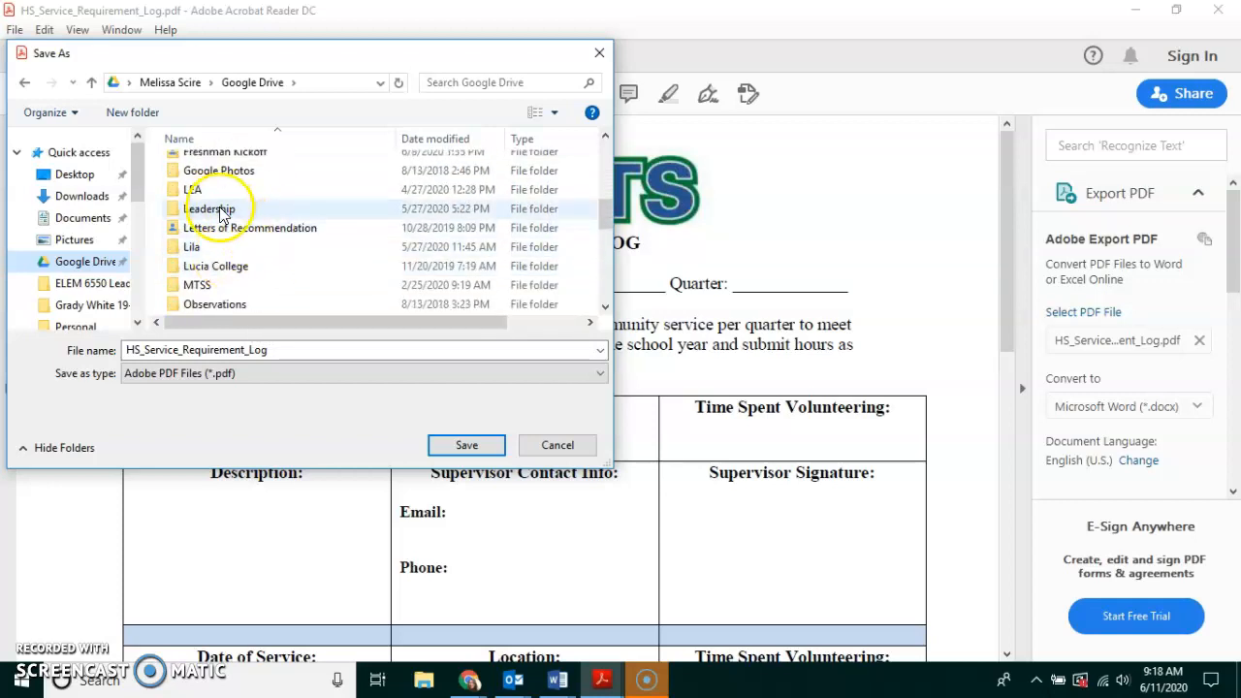
pyautogui.click(220, 211)
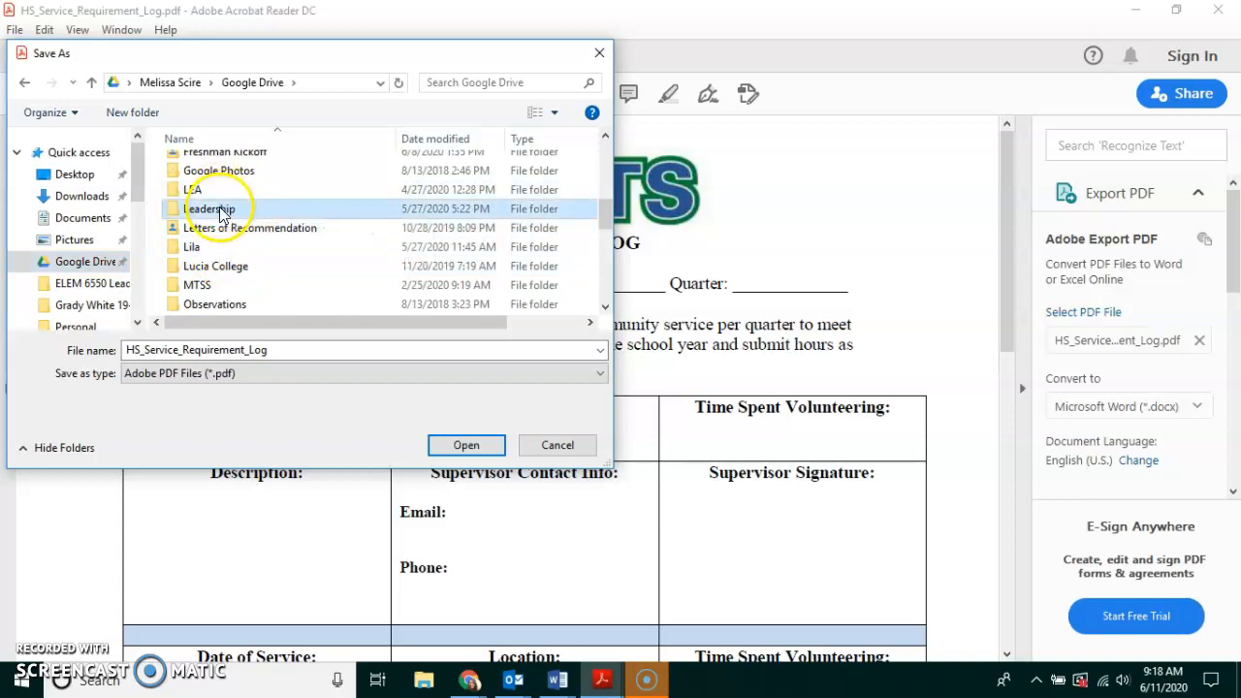
pyautogui.doubleClick(221, 210)
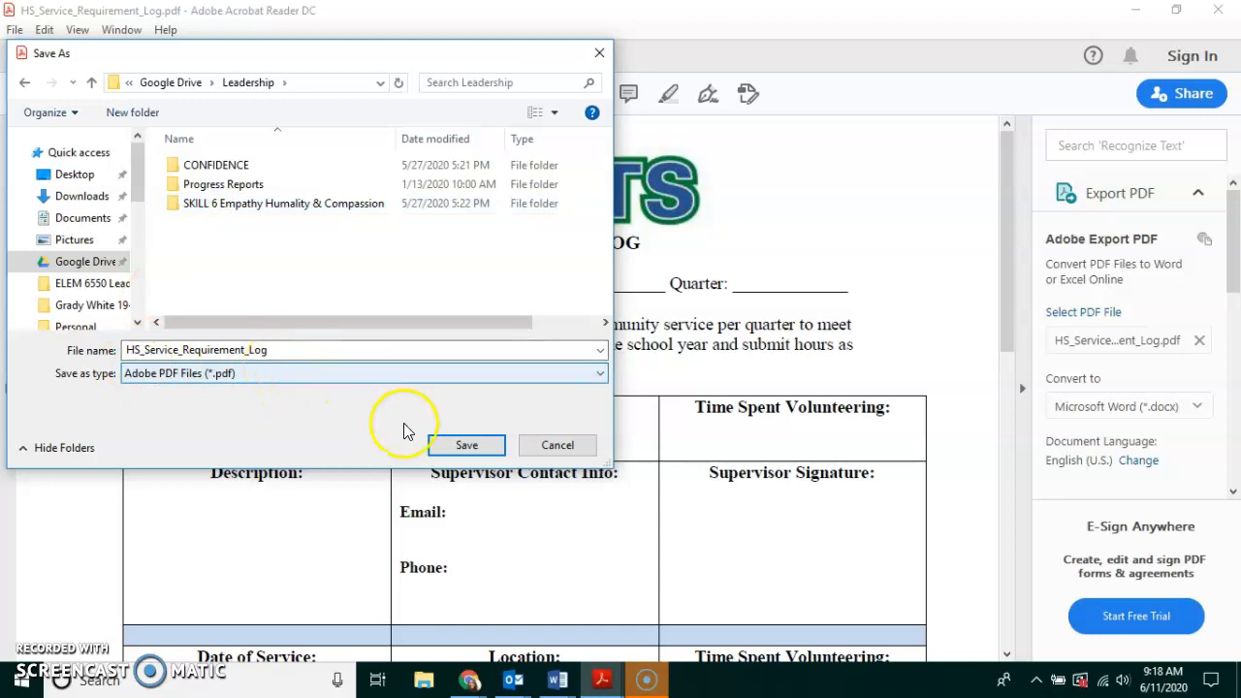
pyautogui.click(466, 444)
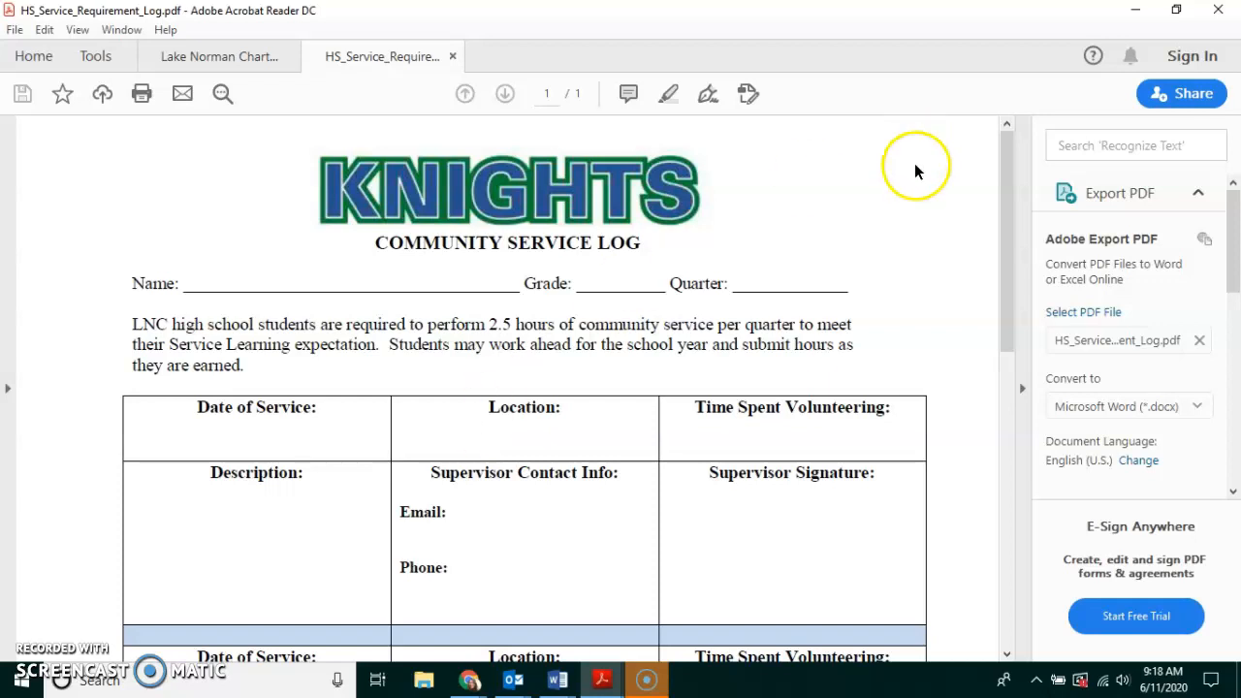
# Minimize Acrobat and open Sample PDF Submission #4 from the Kick-Off: Section 1 materials.
pyautogui.click(1140, 14)
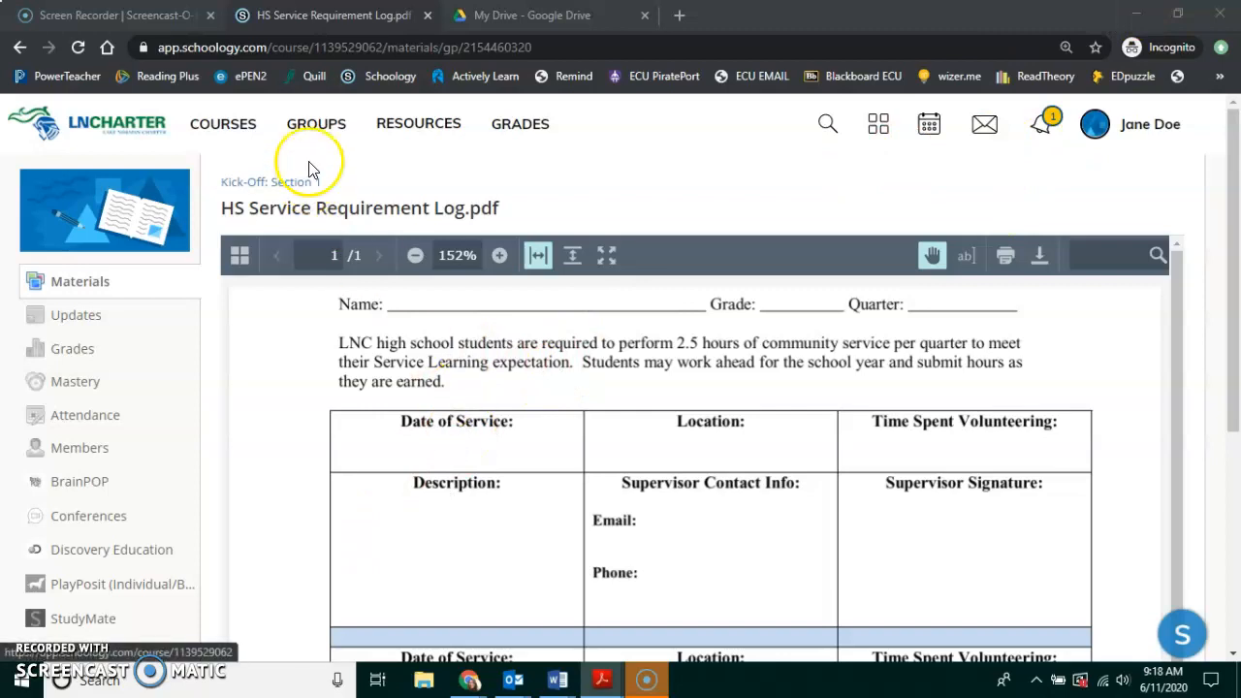
pyautogui.click(223, 129)
pyautogui.click(183, 334)
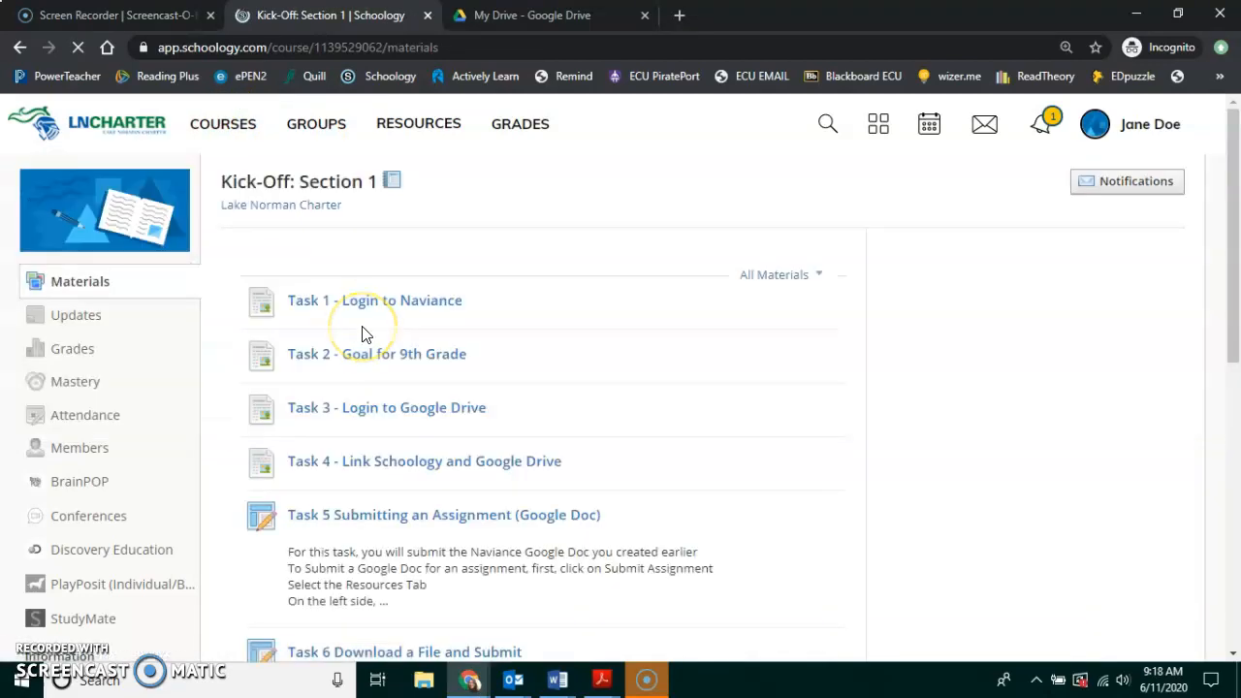
pyautogui.scroll(-3, 528, 378)
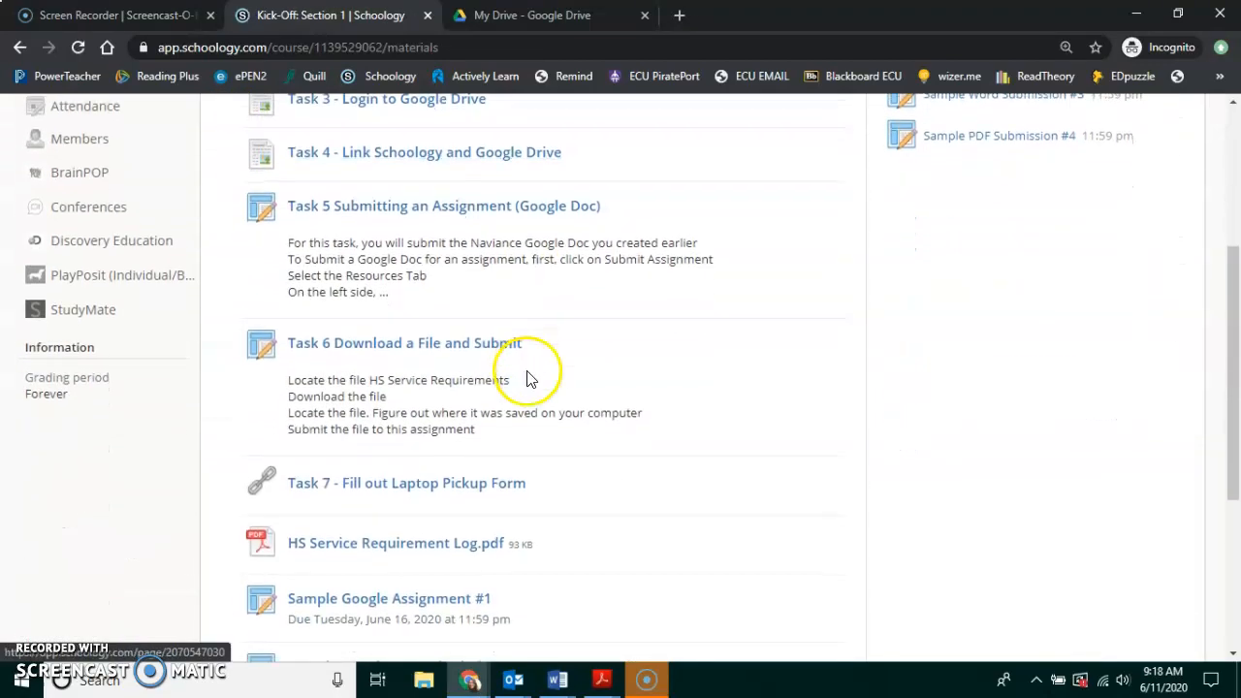
pyautogui.scroll(-3, 528, 378)
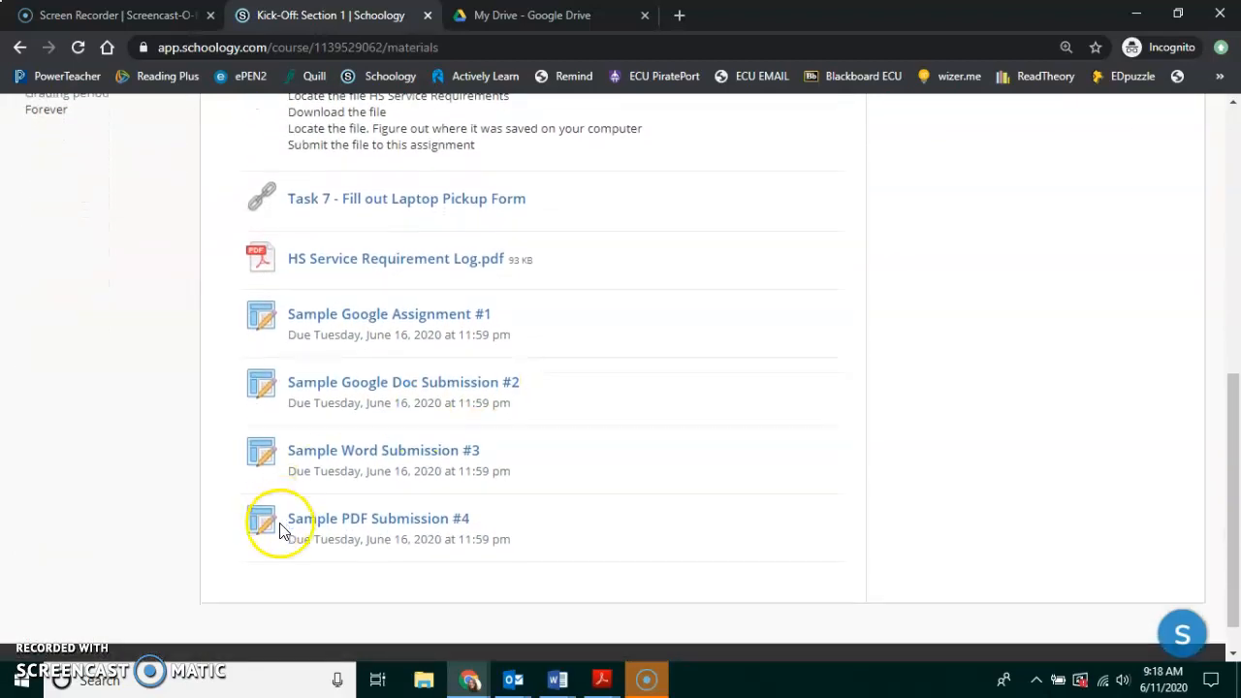
pyautogui.click(326, 520)
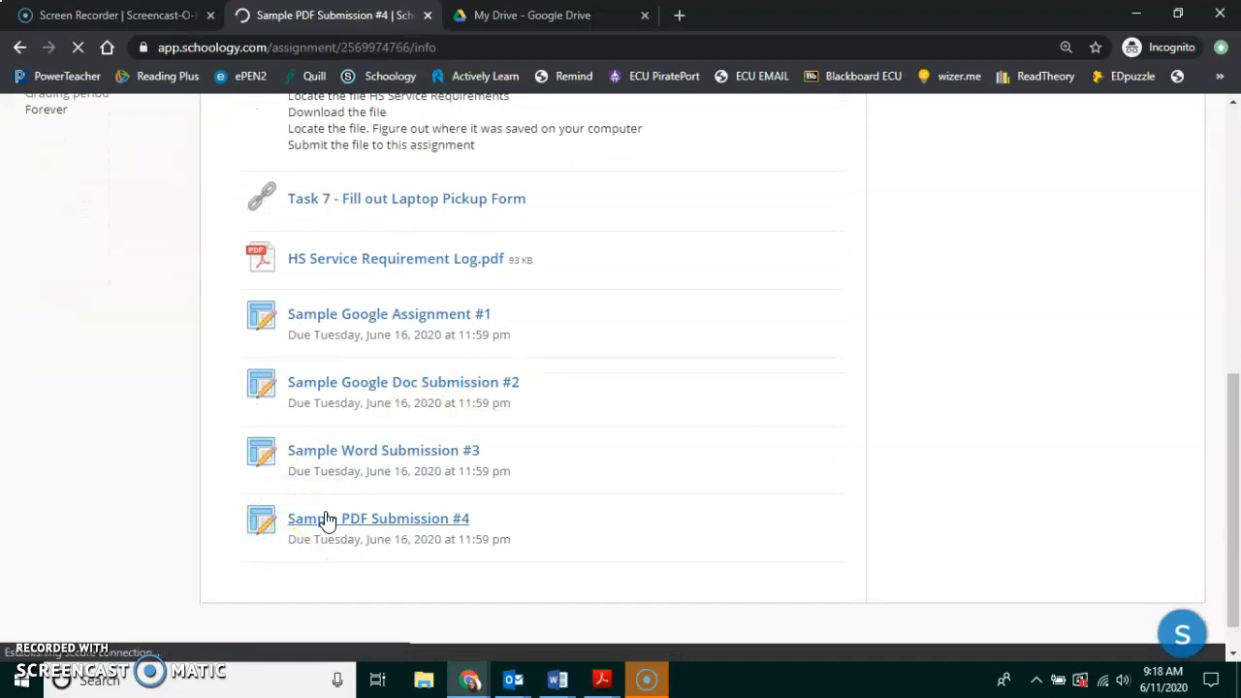
pyautogui.click(894, 462)
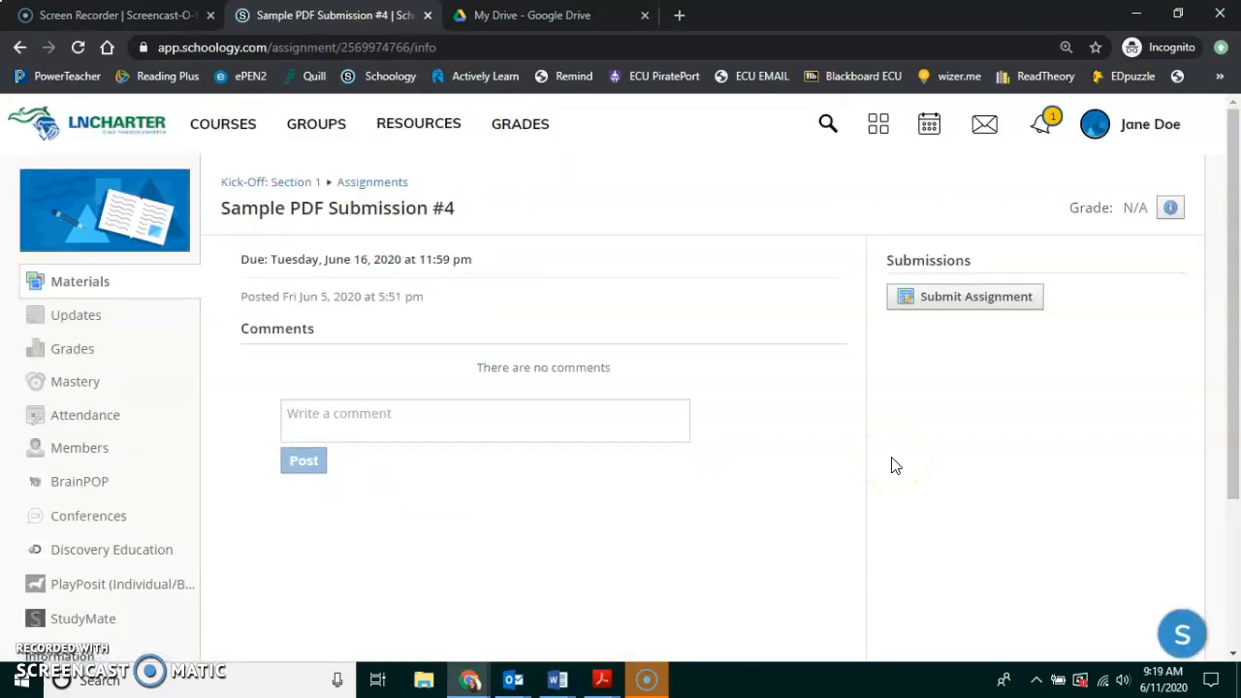
# Begin the submission and load the Google Drive Resource App under Resources > Apps.
pyautogui.click(972, 302)
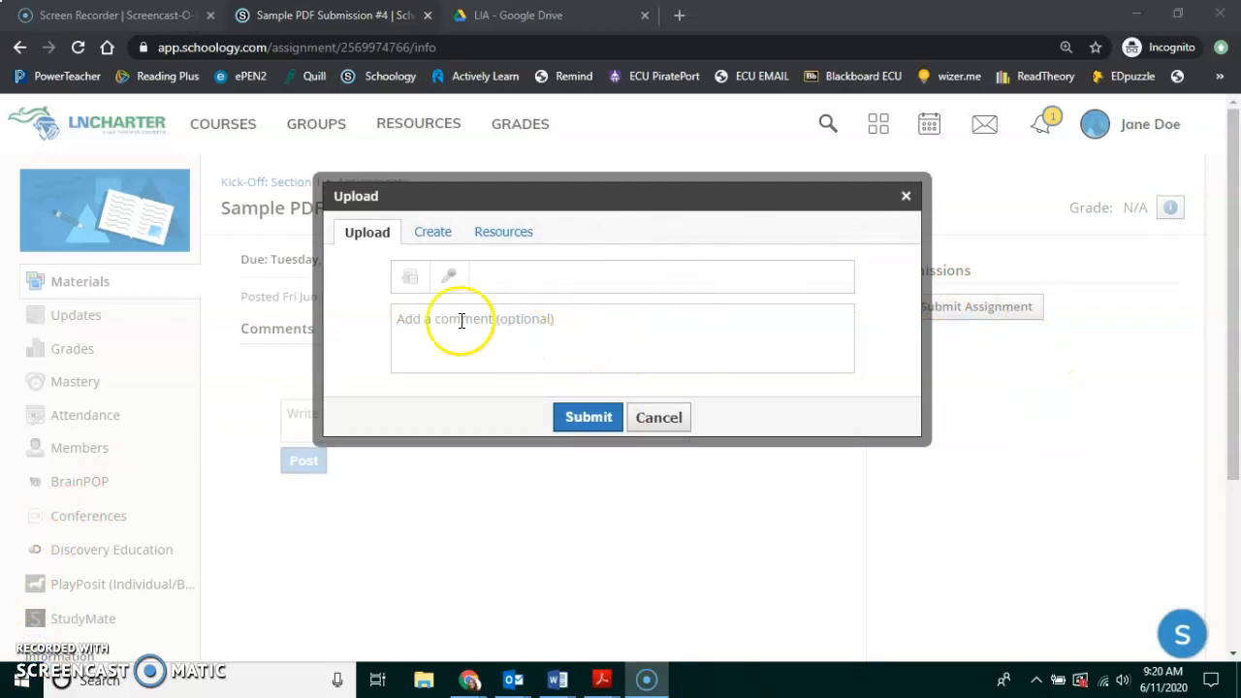
pyautogui.click(499, 236)
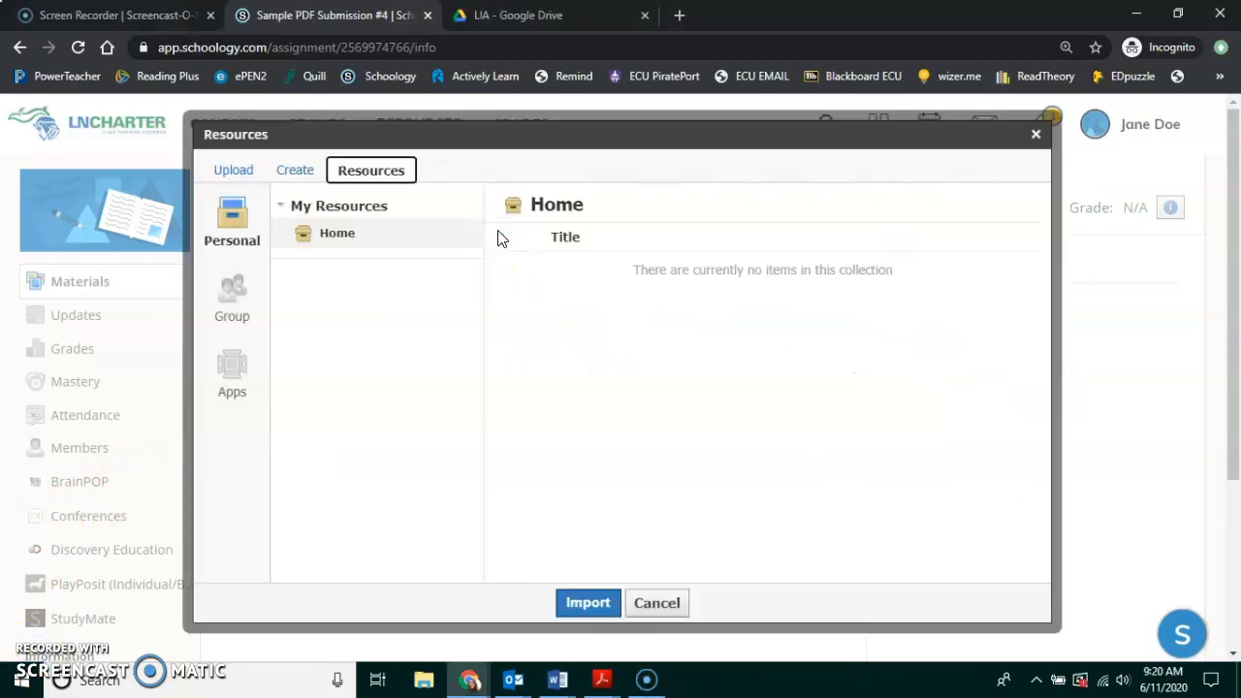
pyautogui.click(230, 369)
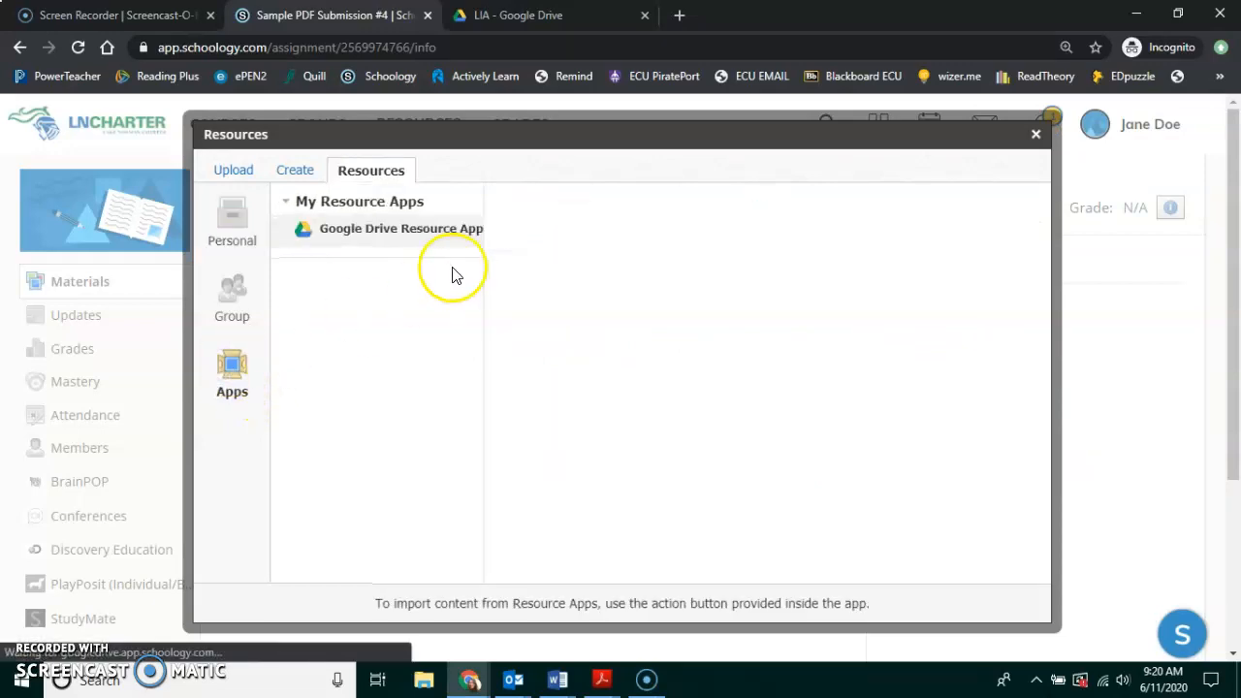
pyautogui.click(332, 237)
pyautogui.click(386, 235)
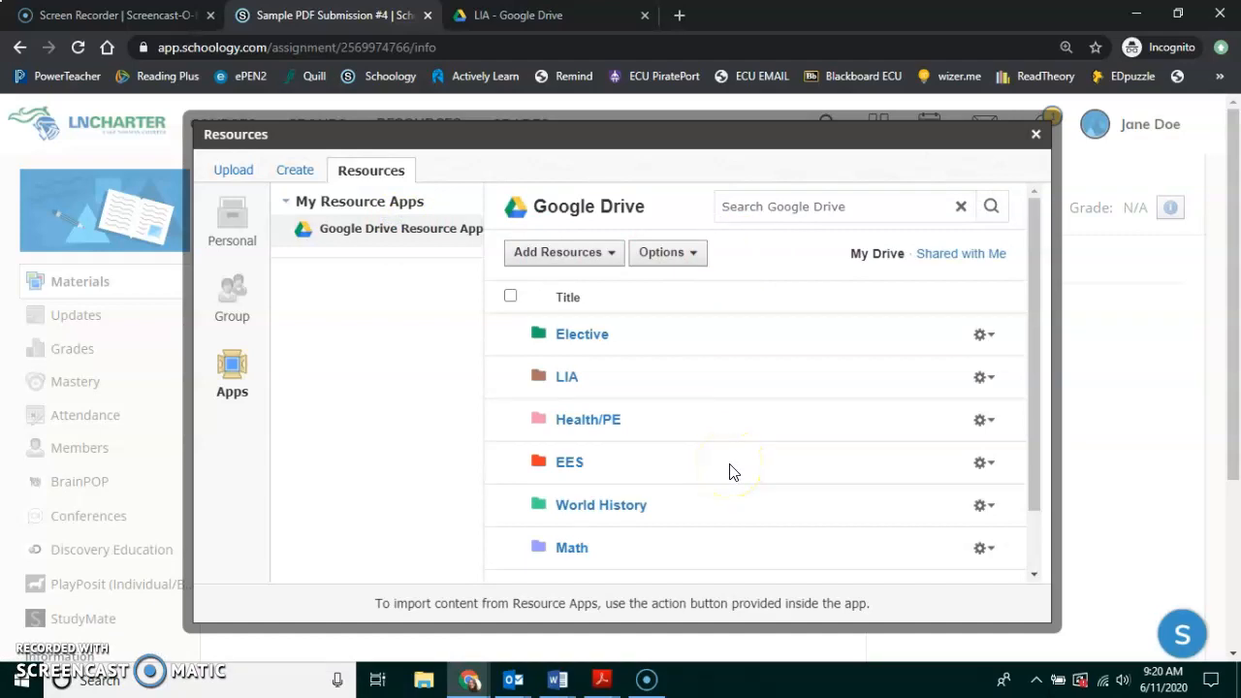
# Tick HS_Service_Requirement_Log.pdf in the LIA Drive folder and choose Import File.
pyautogui.scroll(-1, 732, 472)
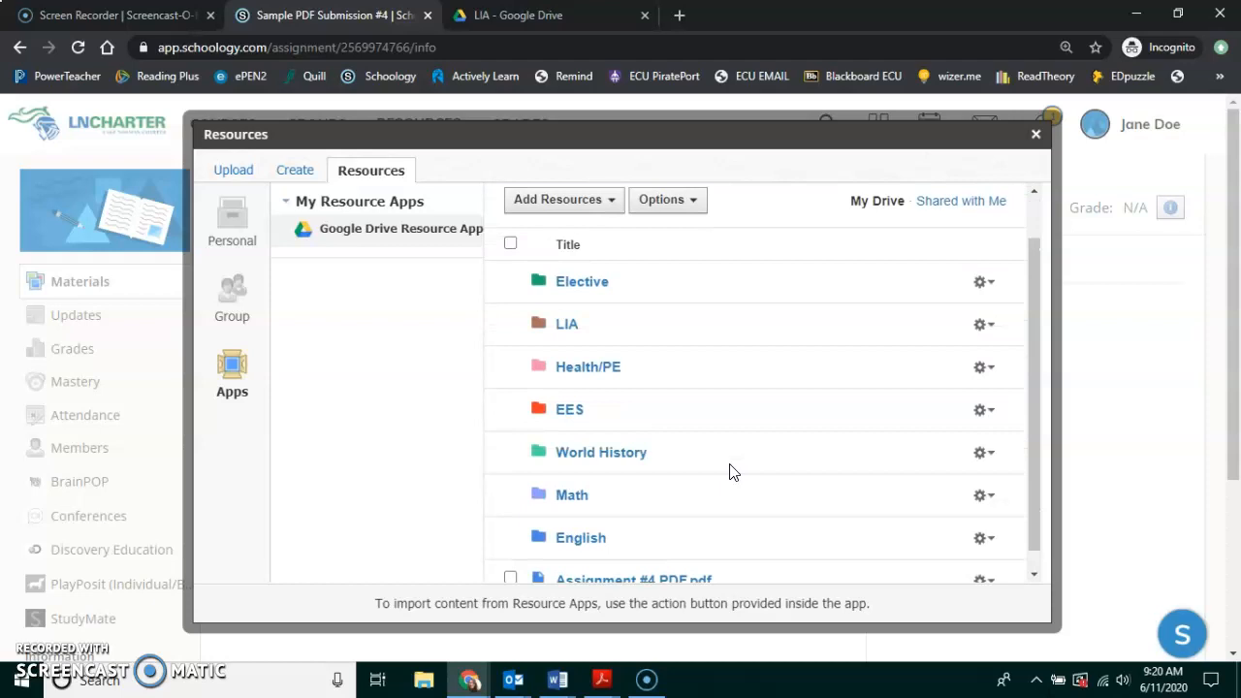
pyautogui.click(567, 324)
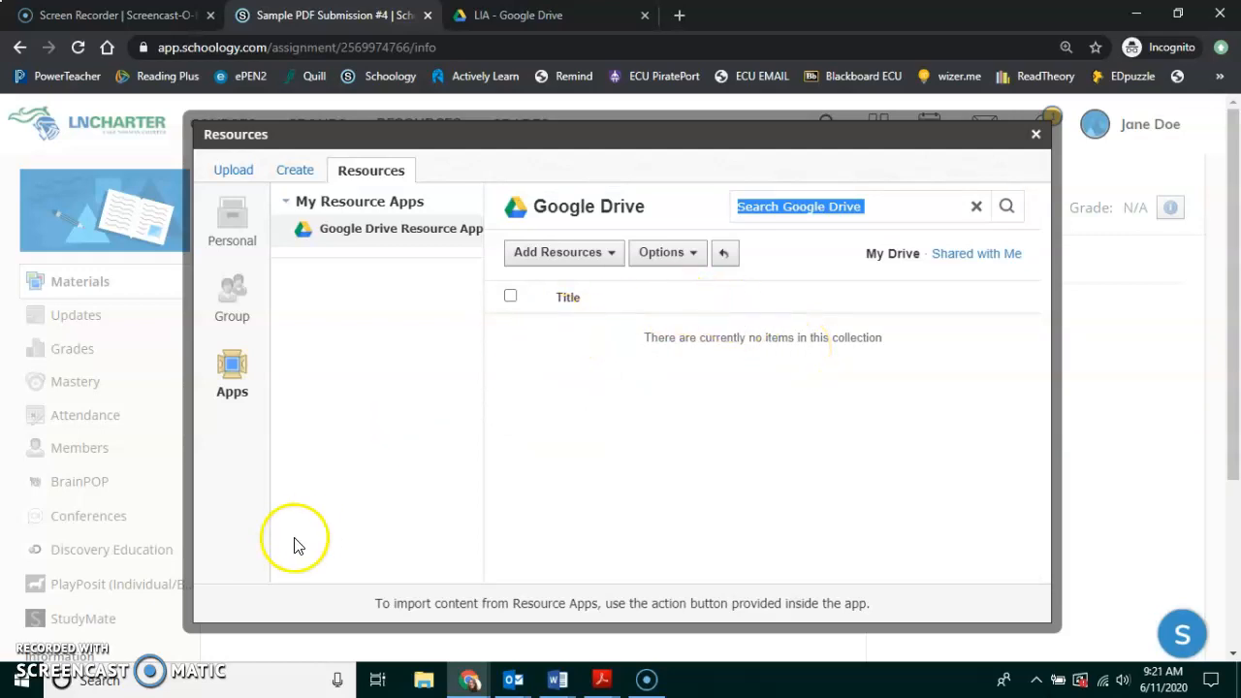
pyautogui.click(373, 232)
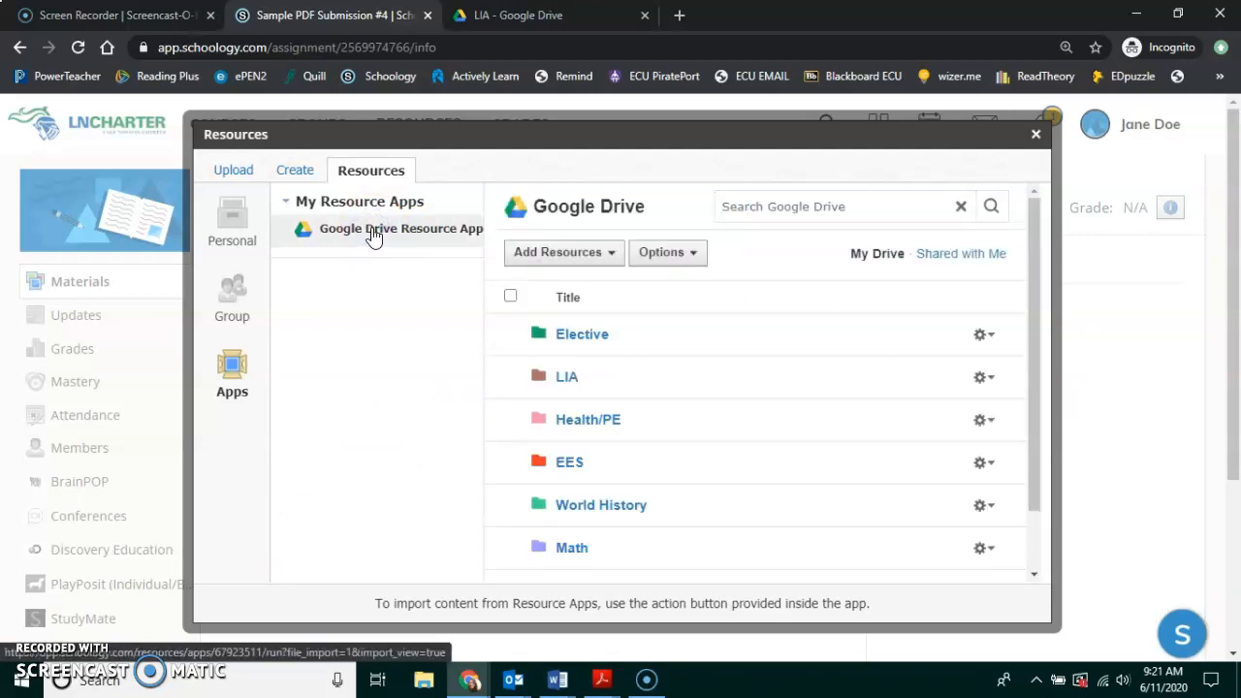
pyautogui.click(569, 378)
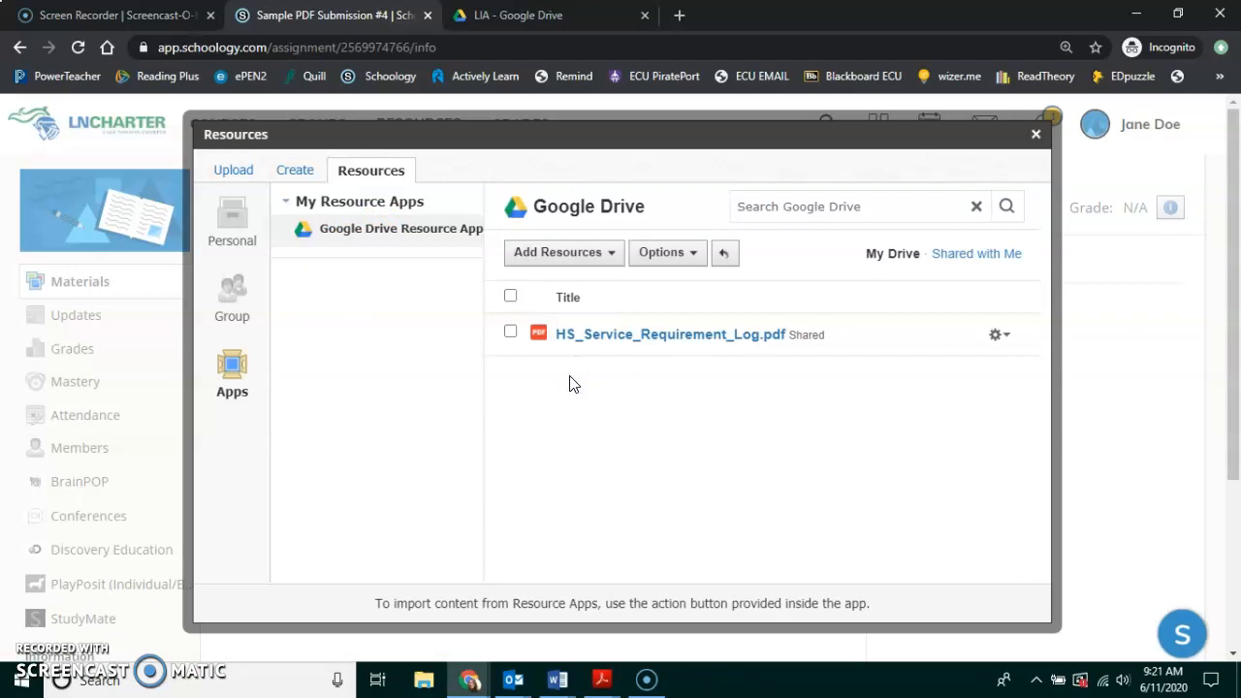
pyautogui.click(510, 335)
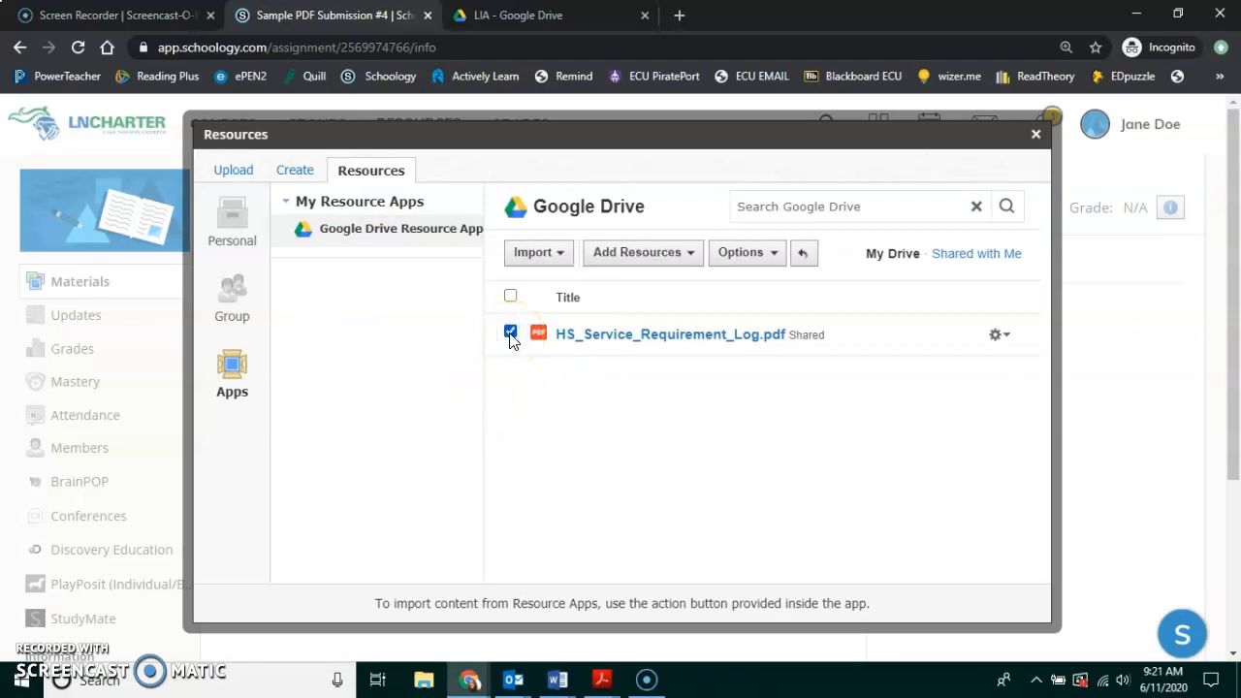
pyautogui.click(543, 254)
pyautogui.click(566, 290)
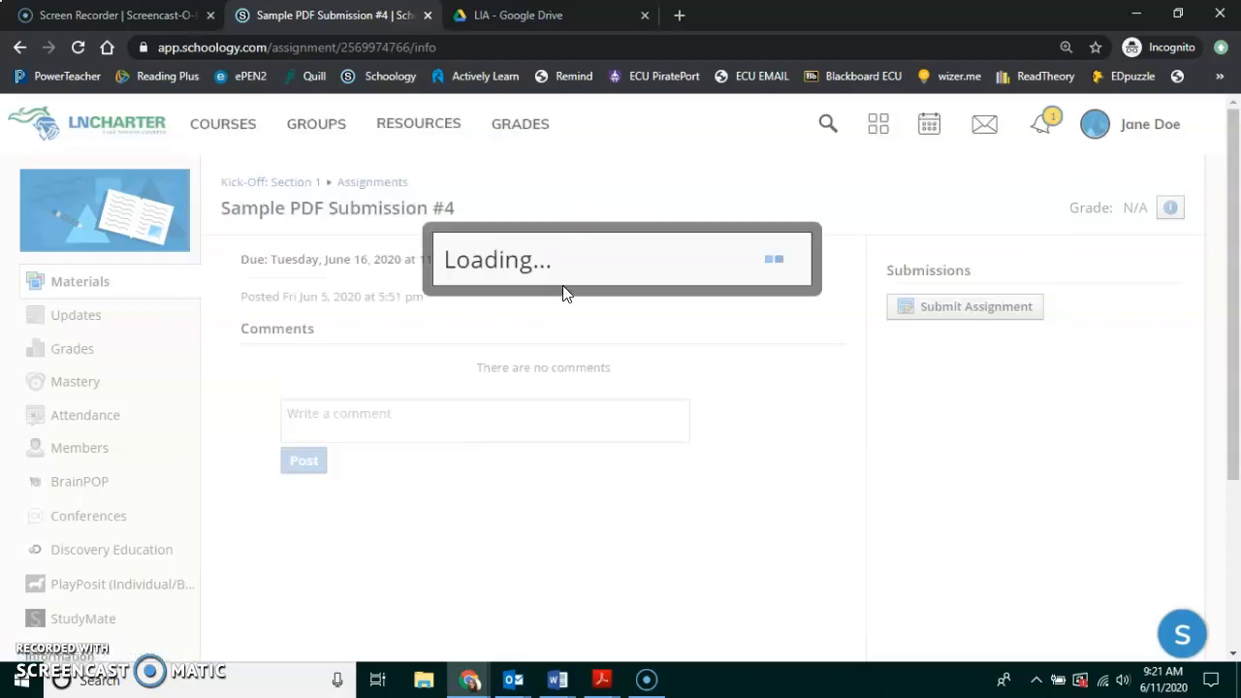
# Confirm the Submissions panel shows one item submitted on time, clearing an accidental text selection.
pyautogui.moveTo(1132, 247); pyautogui.dragTo(1080, 379)
pyautogui.click(703, 468)
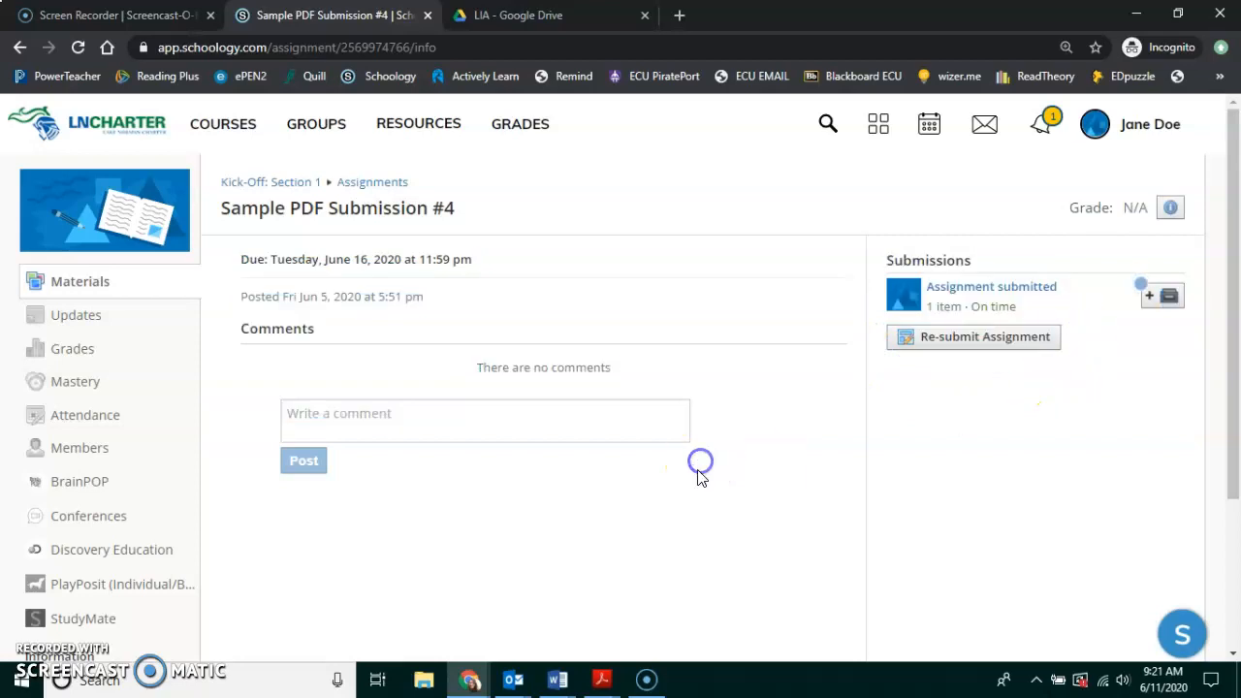